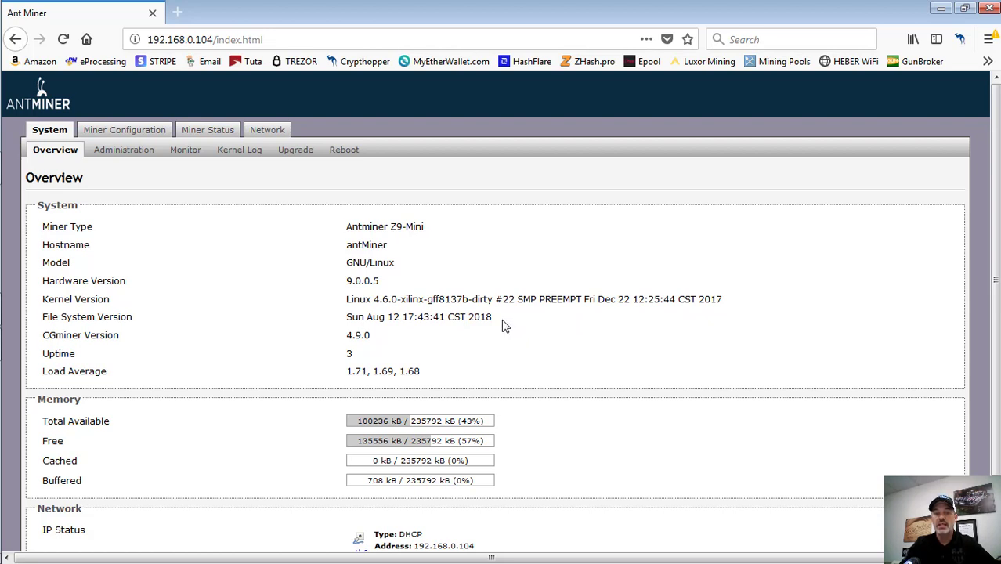
Step: Highlight the file system version in the system overview and check the available frequency options in the advanced miner settings
{"action": "left_click_drag", "start_coordinate": [503, 324], "coordinate": [348, 313]}
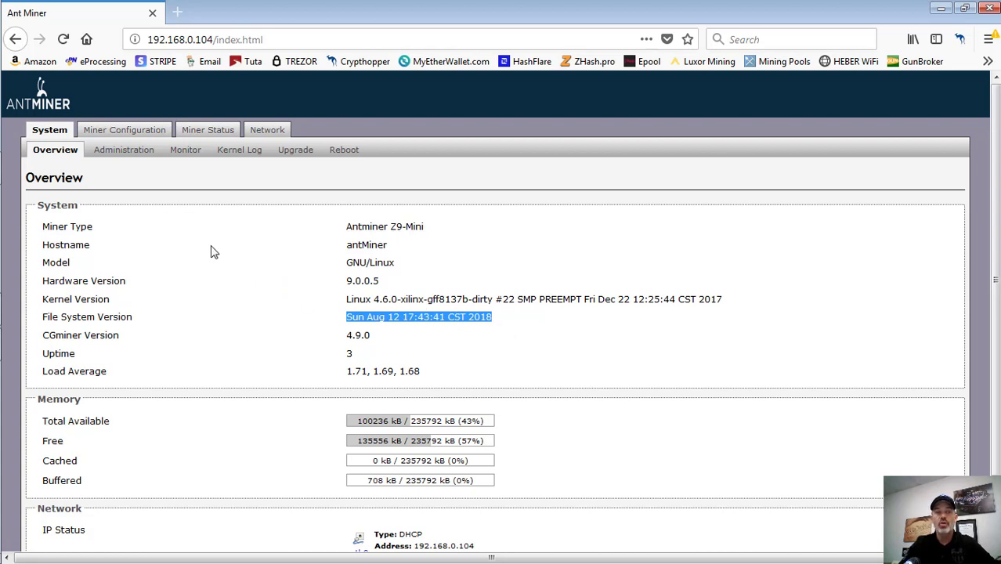
{"action": "left_click", "coordinate": [139, 136]}
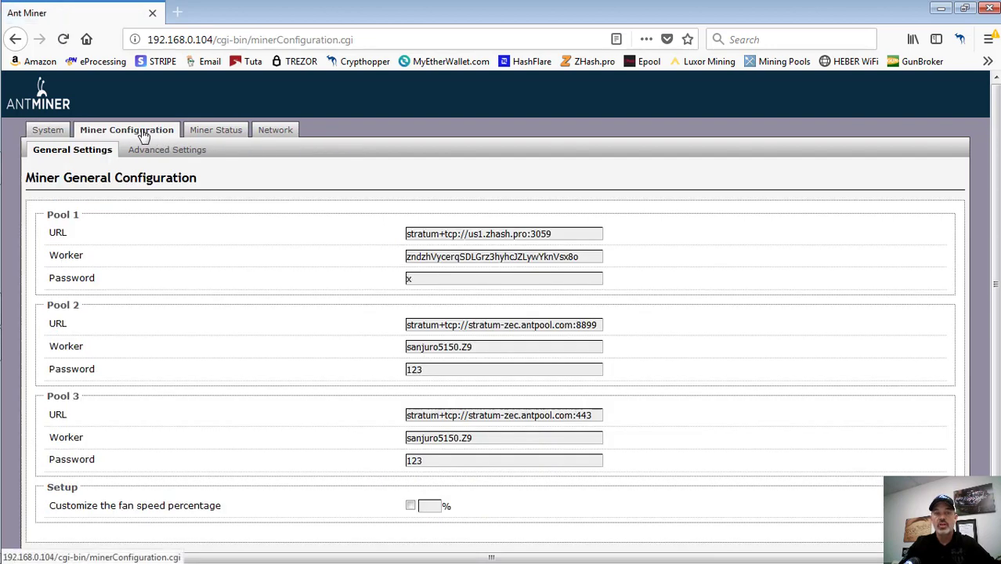
{"action": "left_click", "coordinate": [163, 154]}
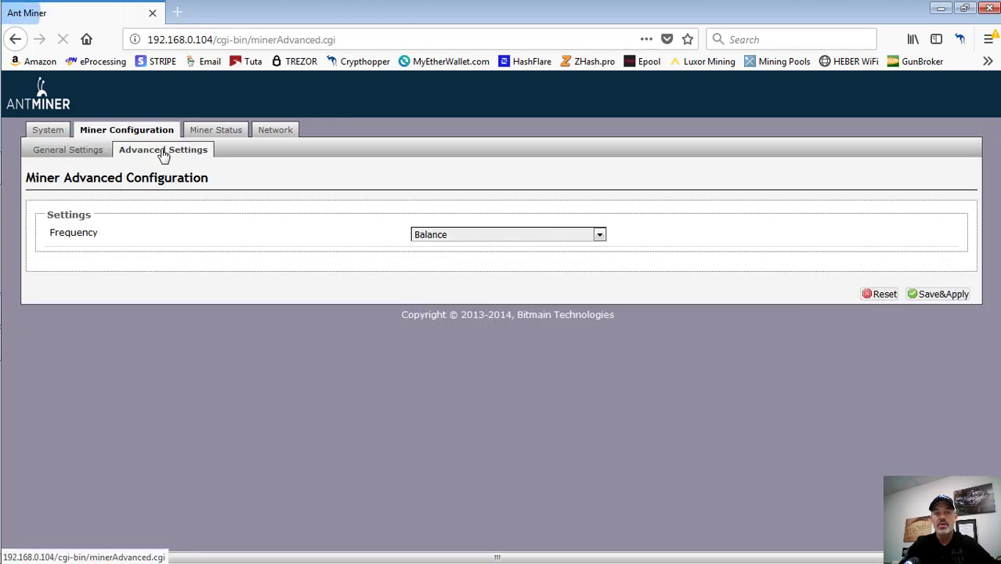
{"action": "left_click", "coordinate": [478, 234]}
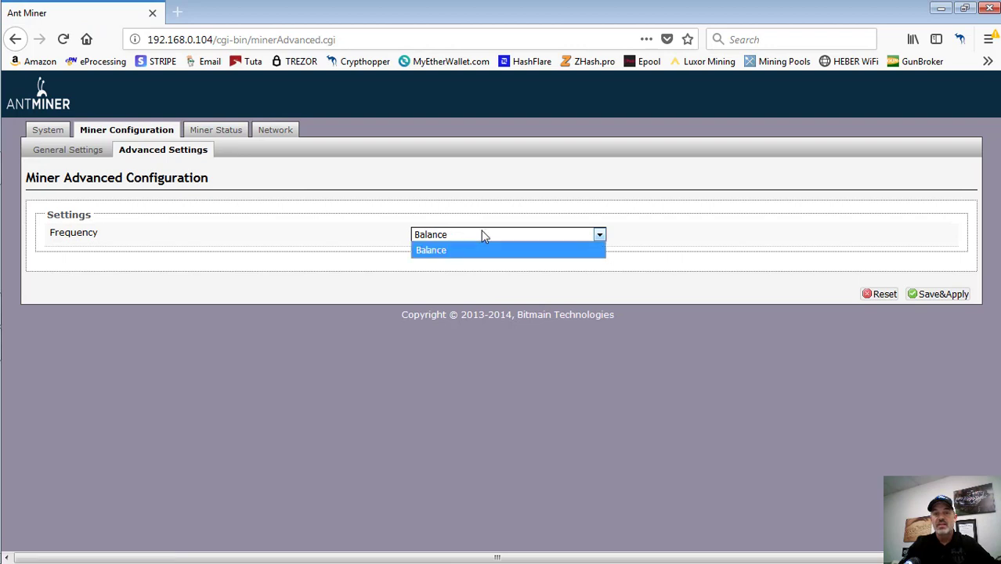
{"action": "left_click", "coordinate": [600, 236]}
{"action": "left_click", "coordinate": [600, 236]}
{"action": "left_click", "coordinate": [534, 236]}
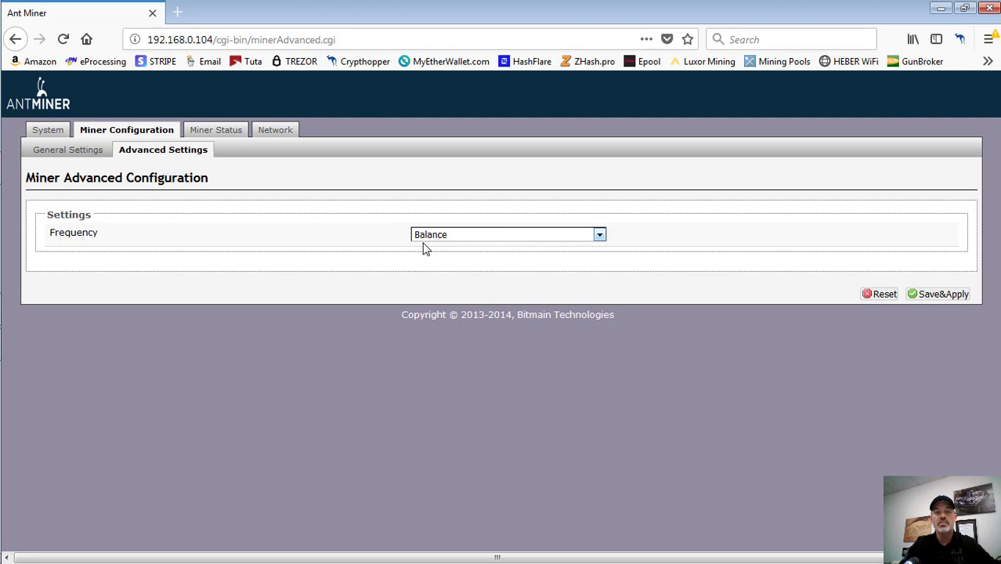
Step: Check the miner status, and inspect the Frequency selector of the advanced settings in the page code, expanding its option entries
{"action": "left_click", "coordinate": [225, 130]}
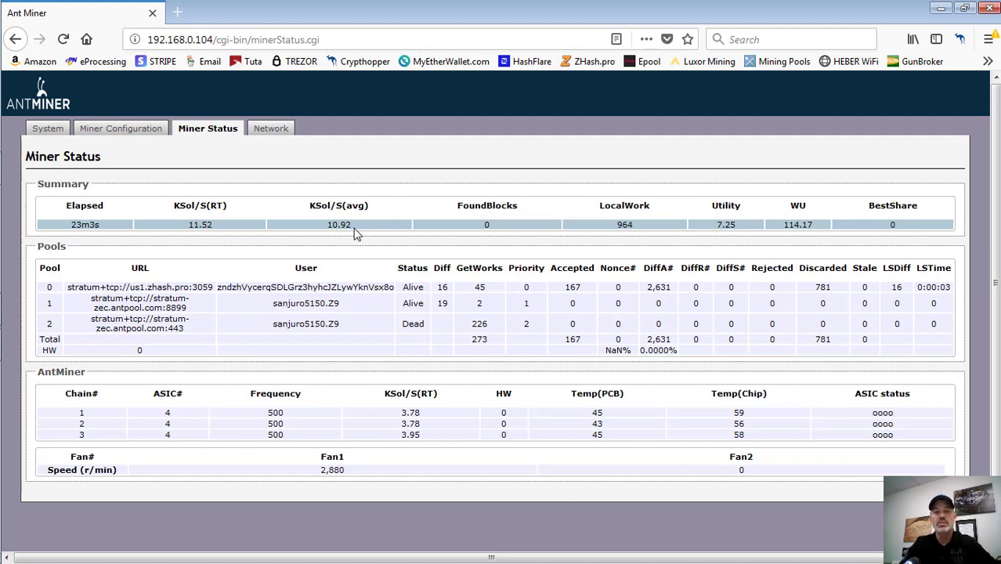
{"action": "left_click", "coordinate": [142, 130]}
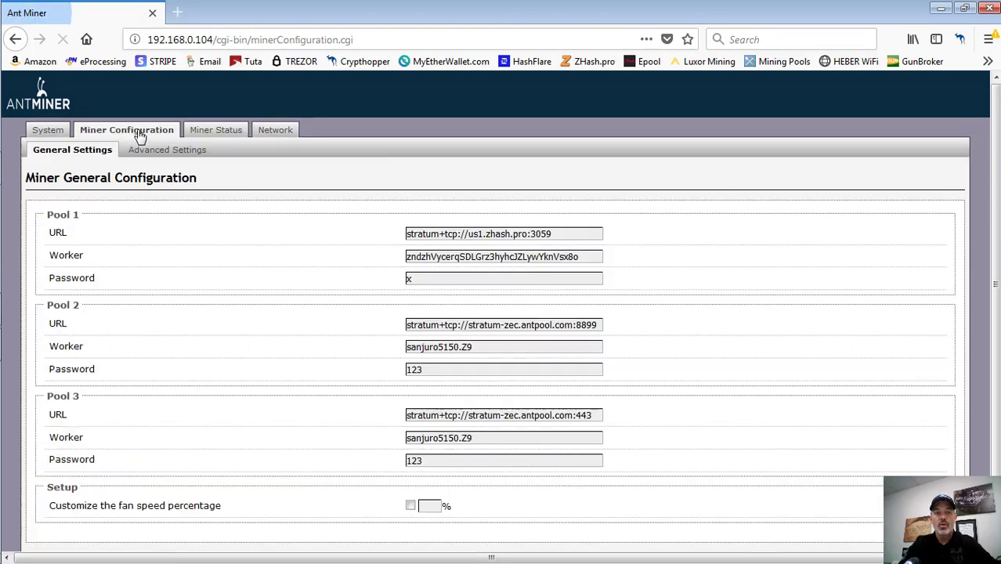
{"action": "left_click", "coordinate": [194, 156]}
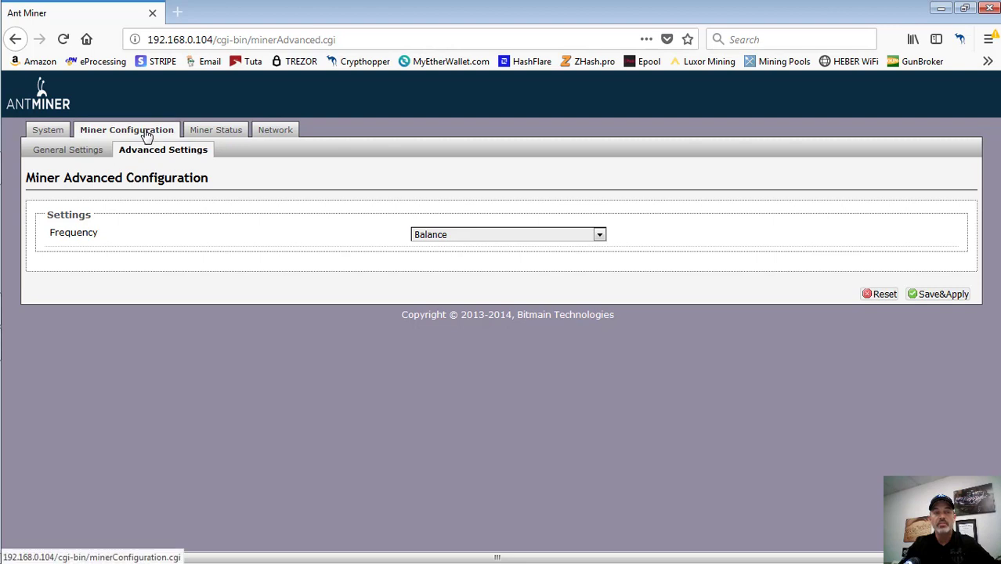
{"action": "right_click", "coordinate": [482, 240]}
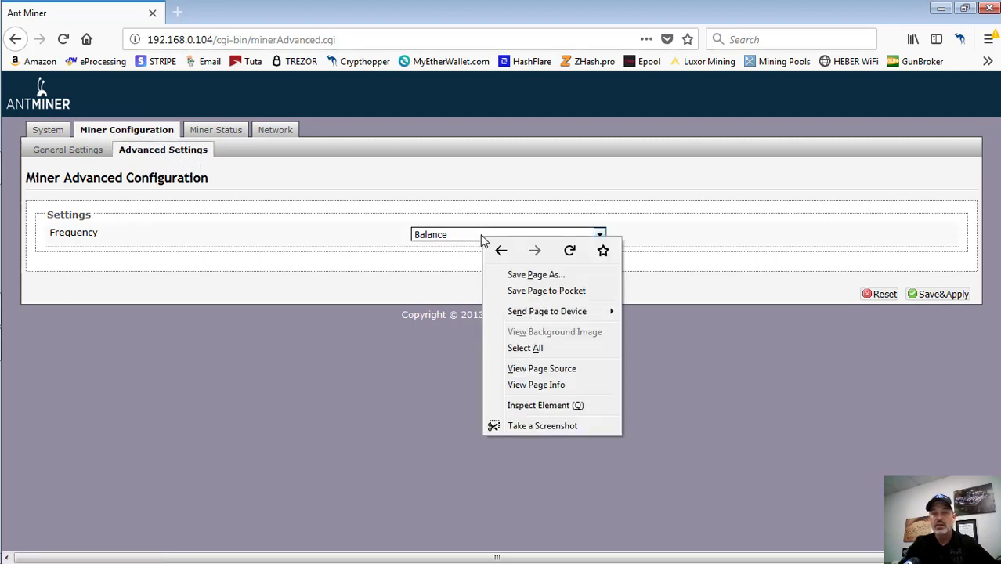
{"action": "left_click", "coordinate": [539, 408]}
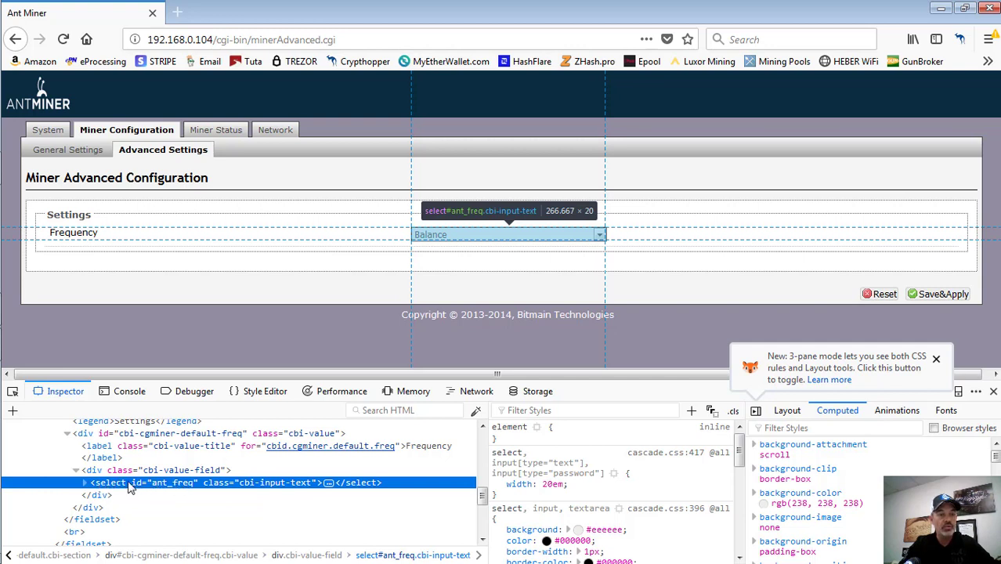
{"action": "left_click", "coordinate": [84, 484]}
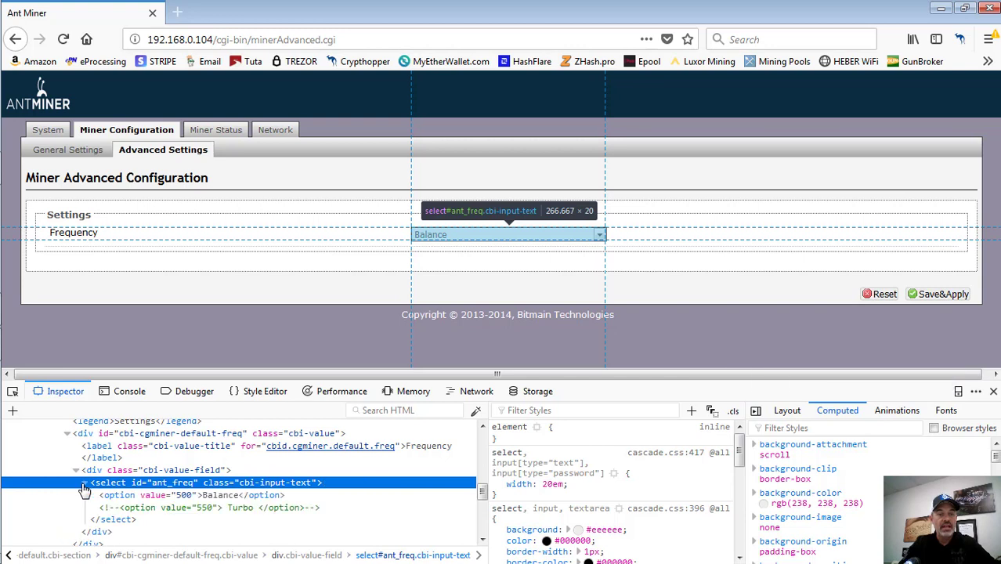
Step: Edit the HTML of the Balance option so that its value is 650
{"action": "left_click", "coordinate": [184, 502]}
{"action": "right_click", "coordinate": [184, 501]}
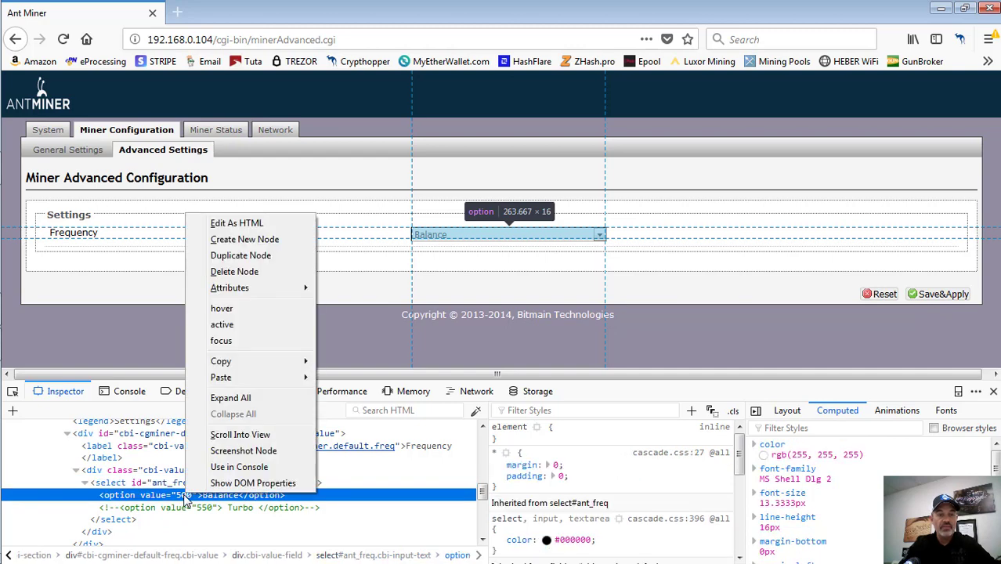
{"action": "left_click", "coordinate": [248, 226]}
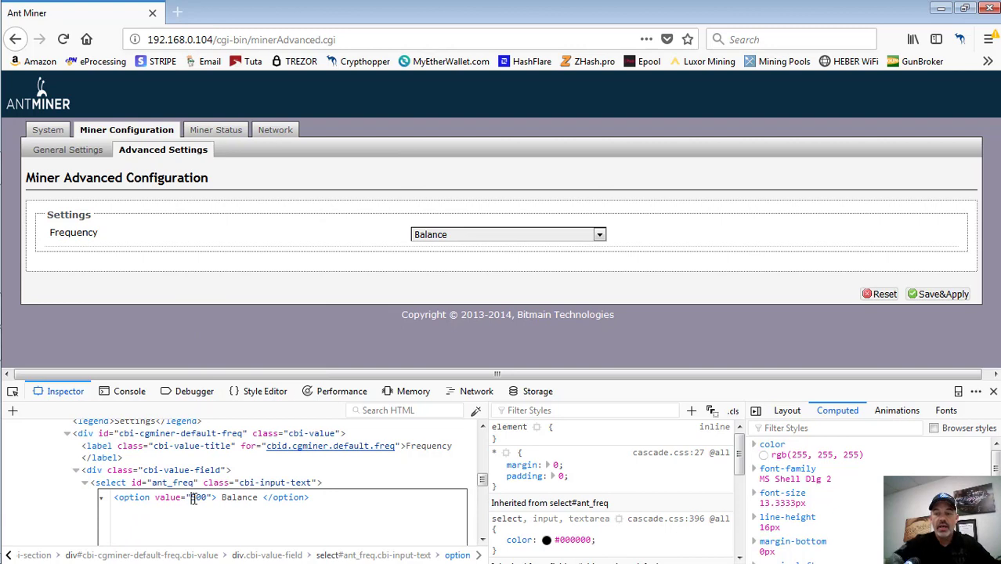
{"action": "key", "text": "Delete"}
{"action": "key", "text": "Delete"}
{"action": "key", "text": "Delete"}
{"action": "key", "text": "Delete"}
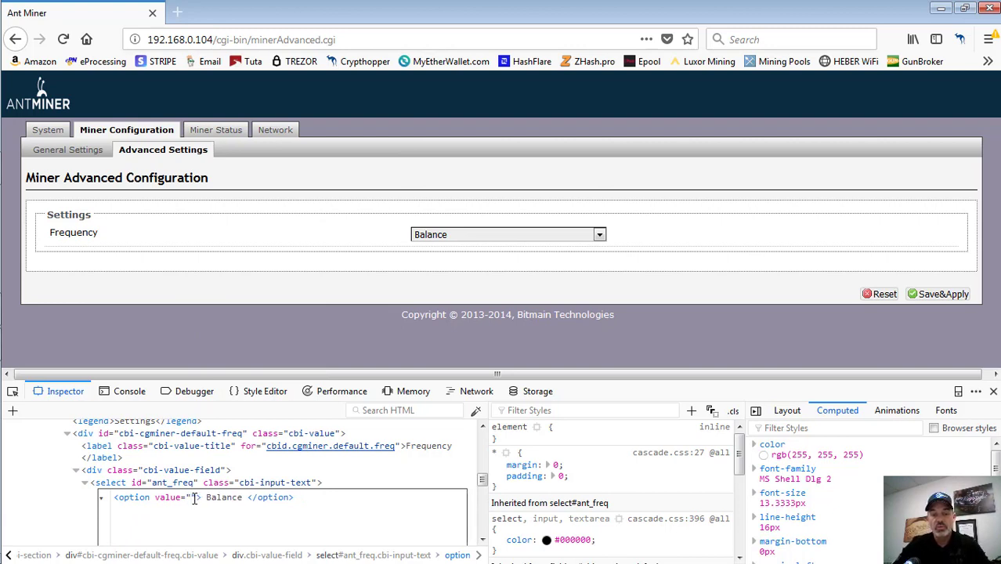
{"action": "type", "text": "650"}
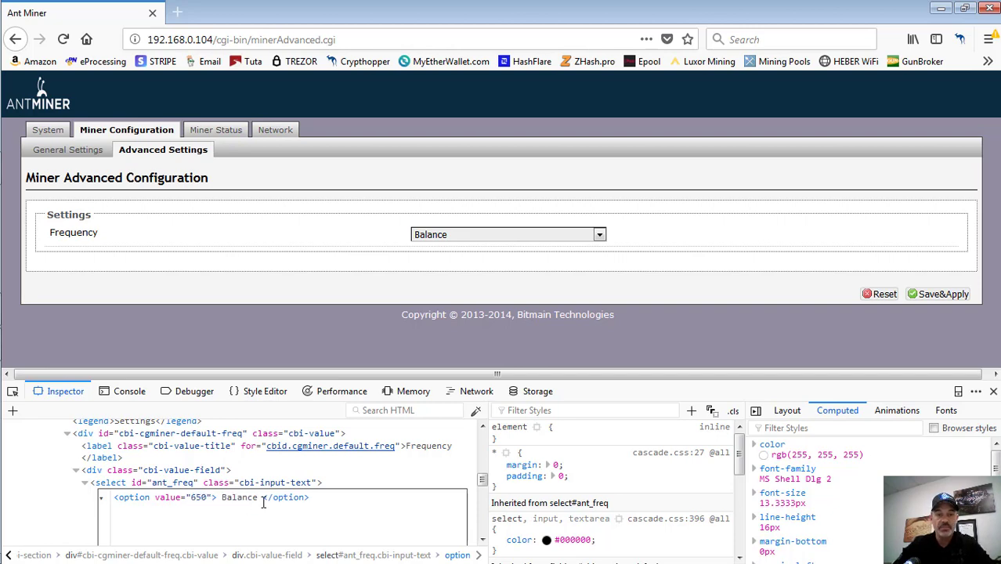
{"action": "key", "text": "ctrl+Return"}
{"action": "left_click", "coordinate": [400, 461]}
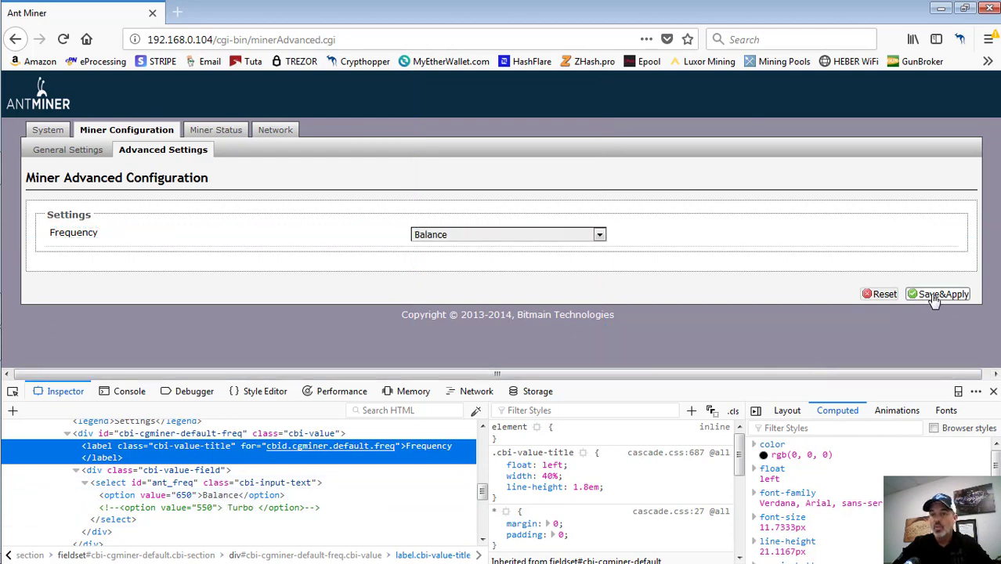
Step: Save and apply the advanced miner configuration and close the developer tools
{"action": "left_click", "coordinate": [953, 296]}
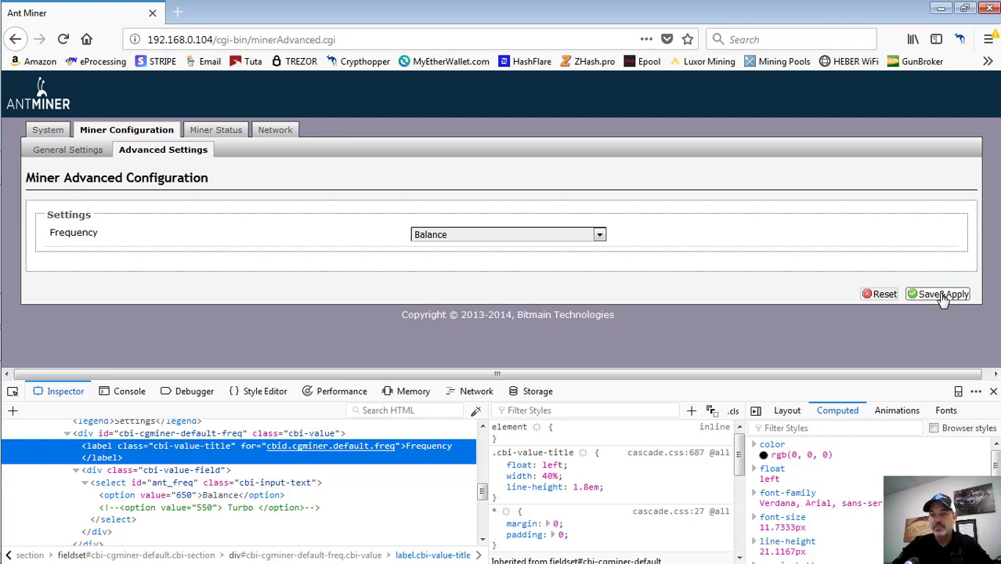
{"action": "left_click", "coordinate": [944, 296]}
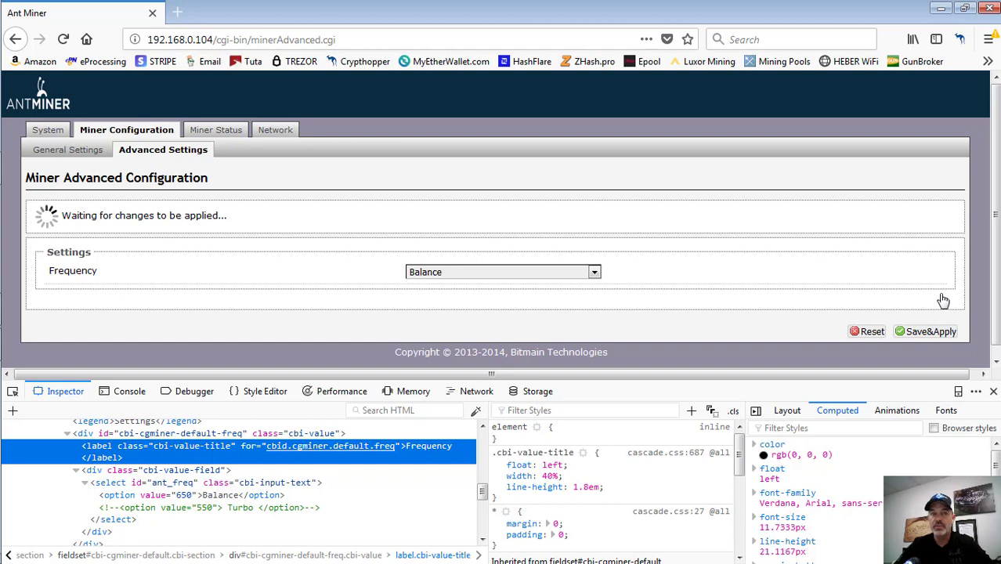
{"action": "left_click", "coordinate": [993, 392]}
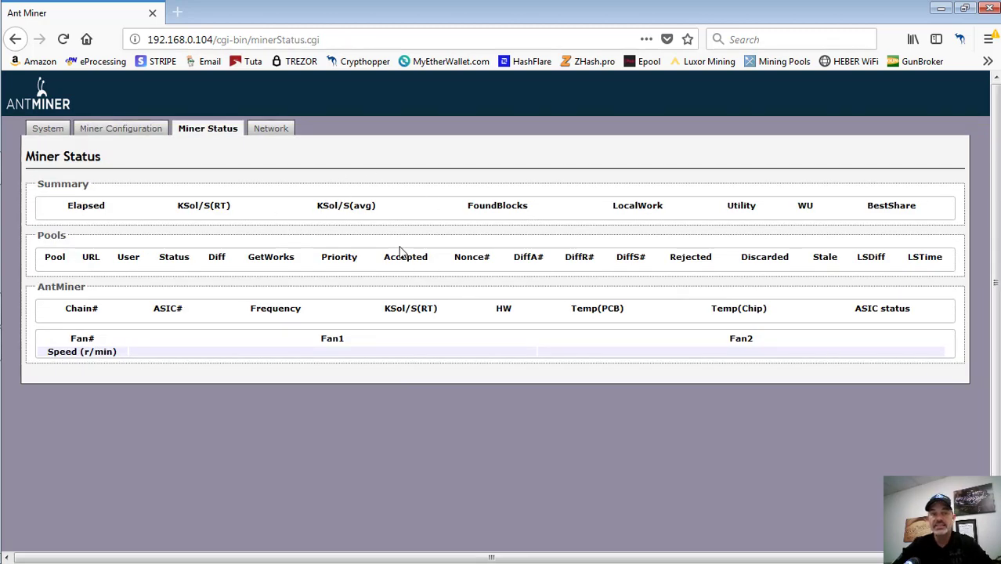
Step: Reopen the advanced miner settings and examine the Frequency selector's choices and its option values in the page code
{"action": "left_click", "coordinate": [133, 130]}
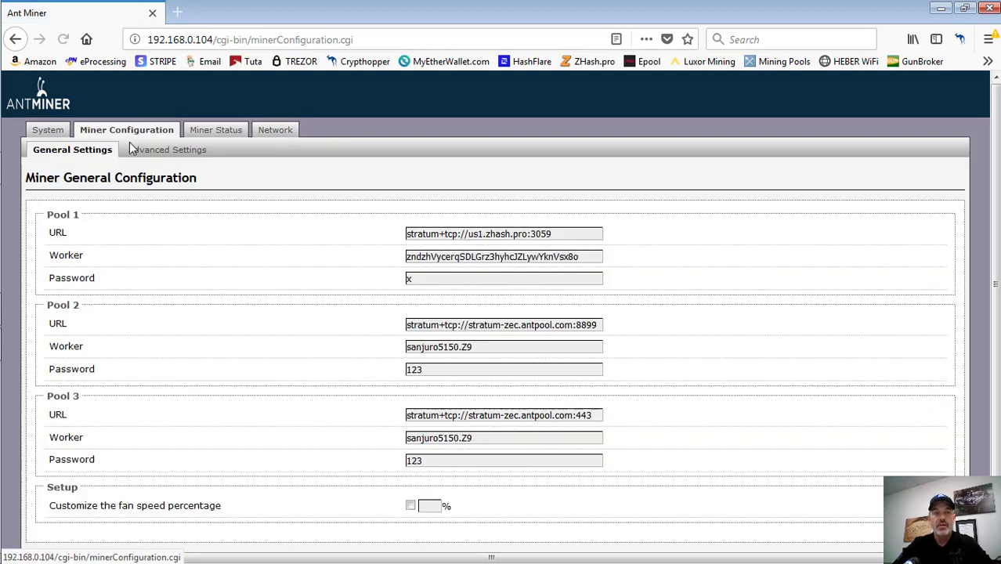
{"action": "left_click", "coordinate": [152, 154]}
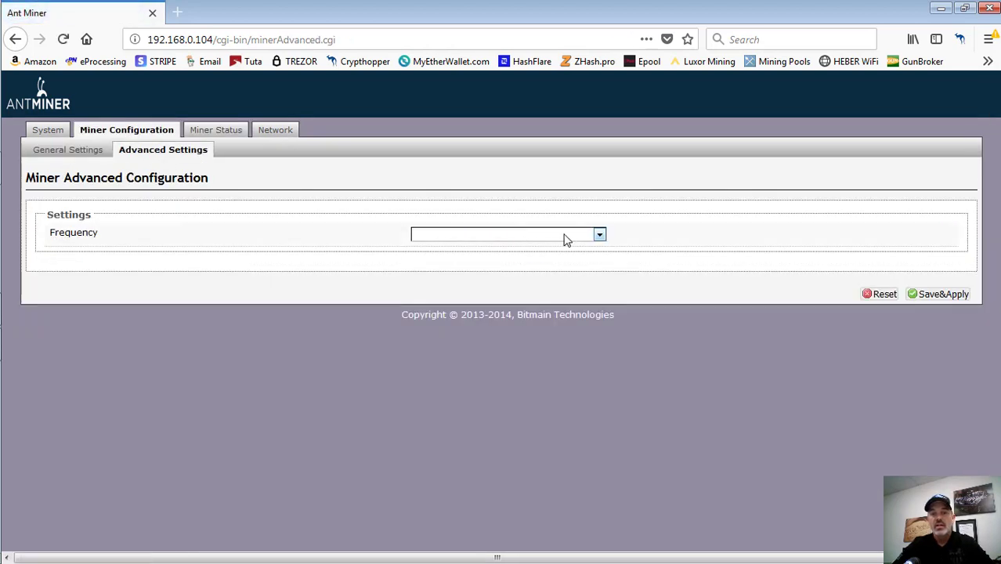
{"action": "left_click", "coordinate": [600, 238]}
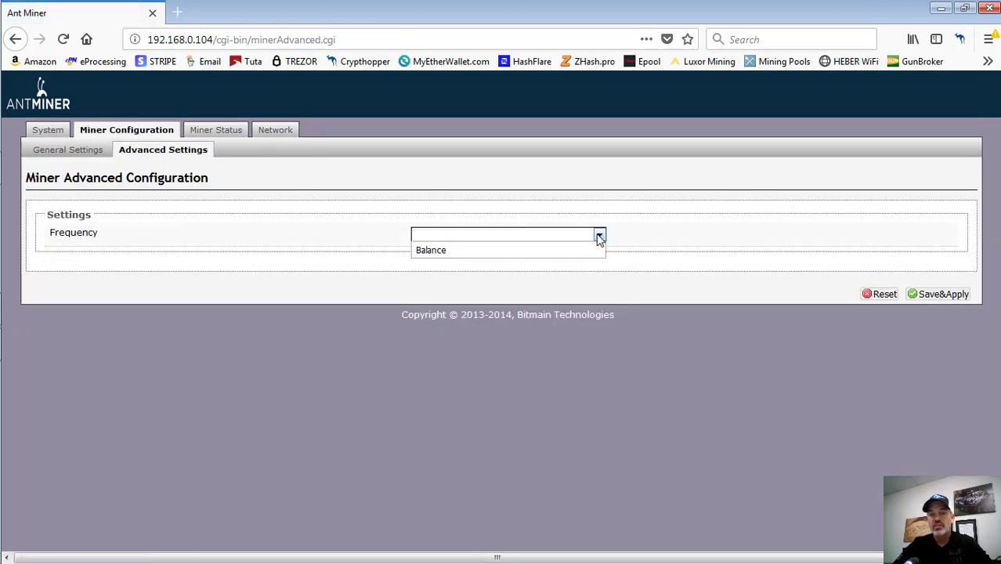
{"action": "left_click", "coordinate": [552, 238]}
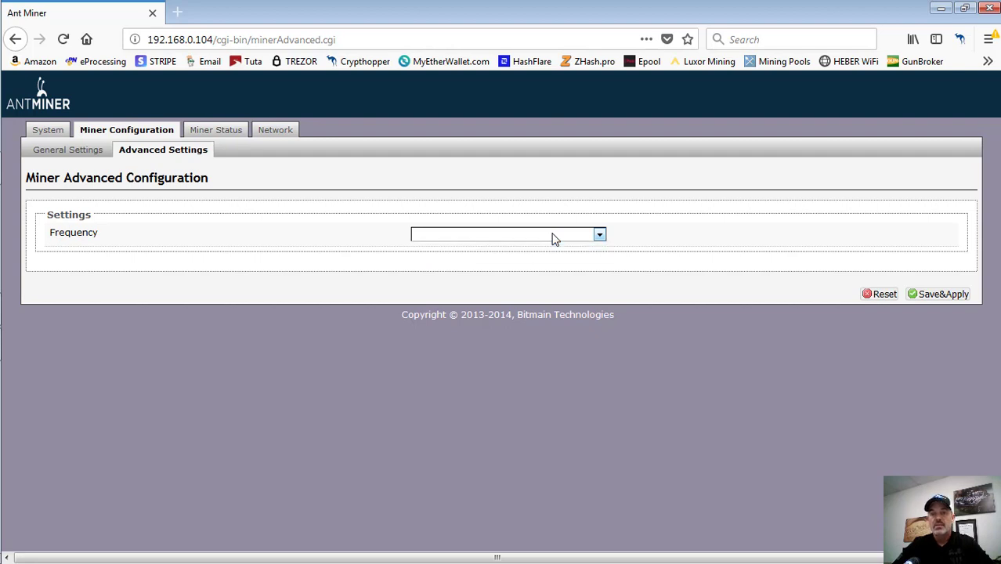
{"action": "right_click", "coordinate": [552, 238]}
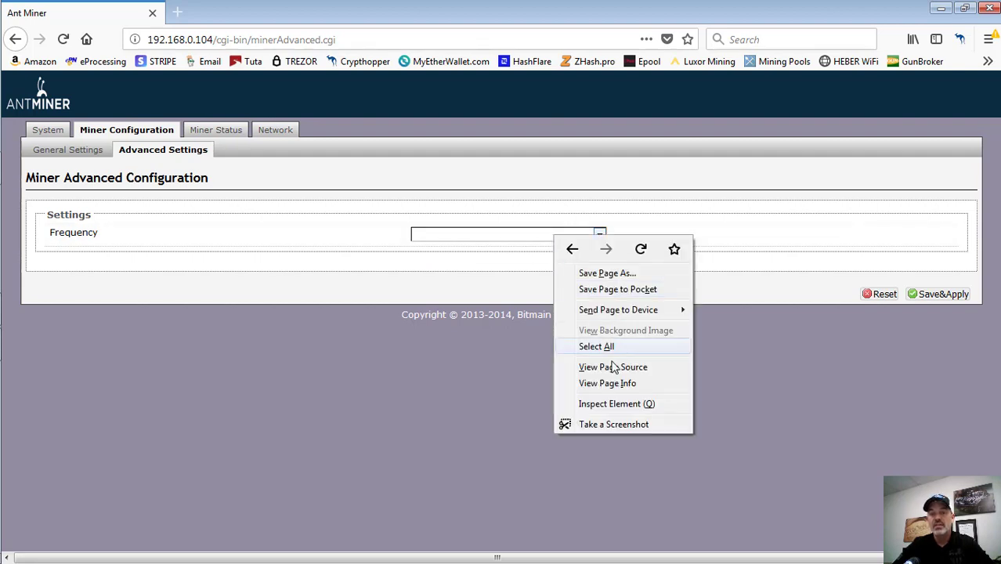
{"action": "left_click", "coordinate": [618, 403]}
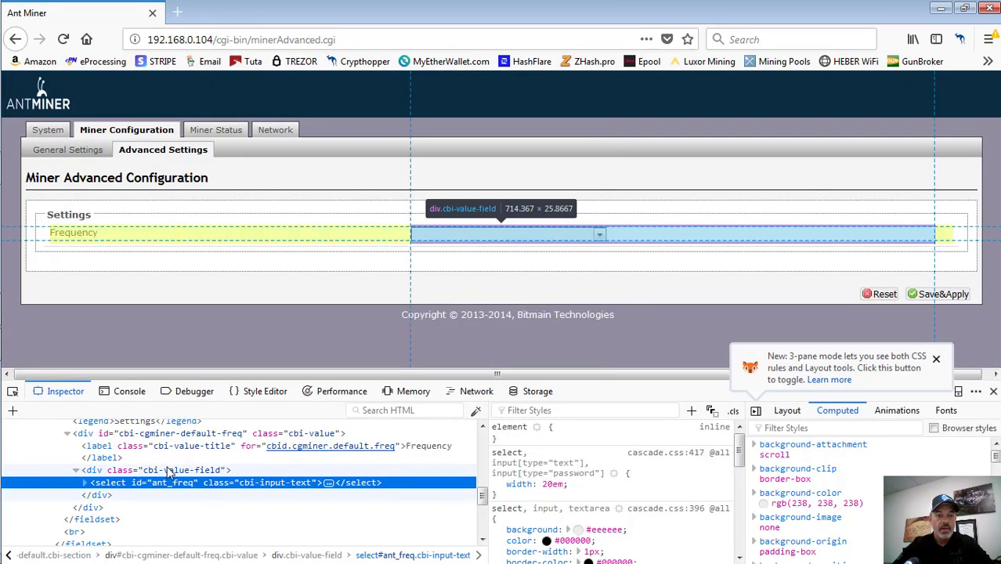
{"action": "left_click", "coordinate": [84, 484]}
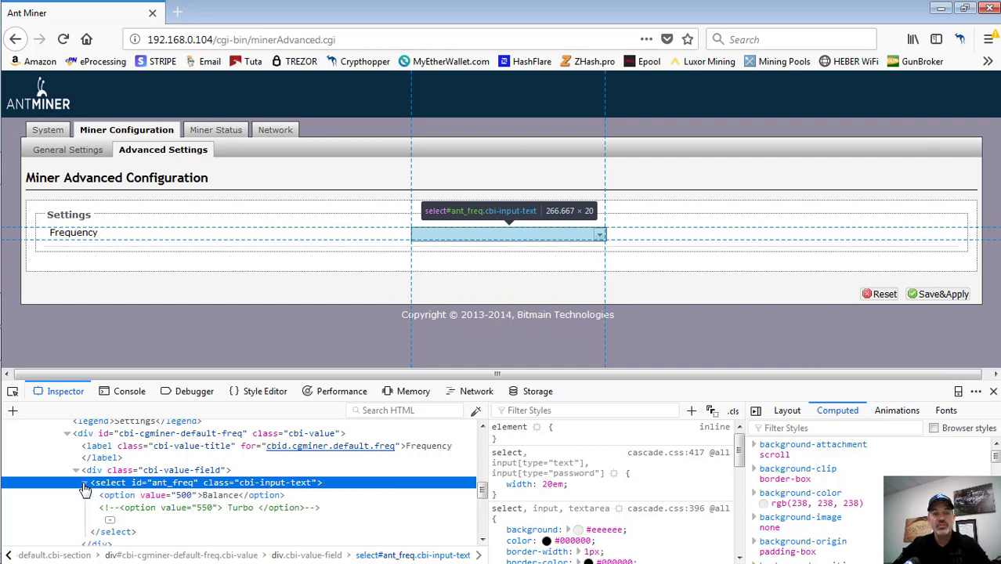
Step: Check the frequency of each chain on the miner status page, with the developer tools closed
{"action": "left_click", "coordinate": [222, 134]}
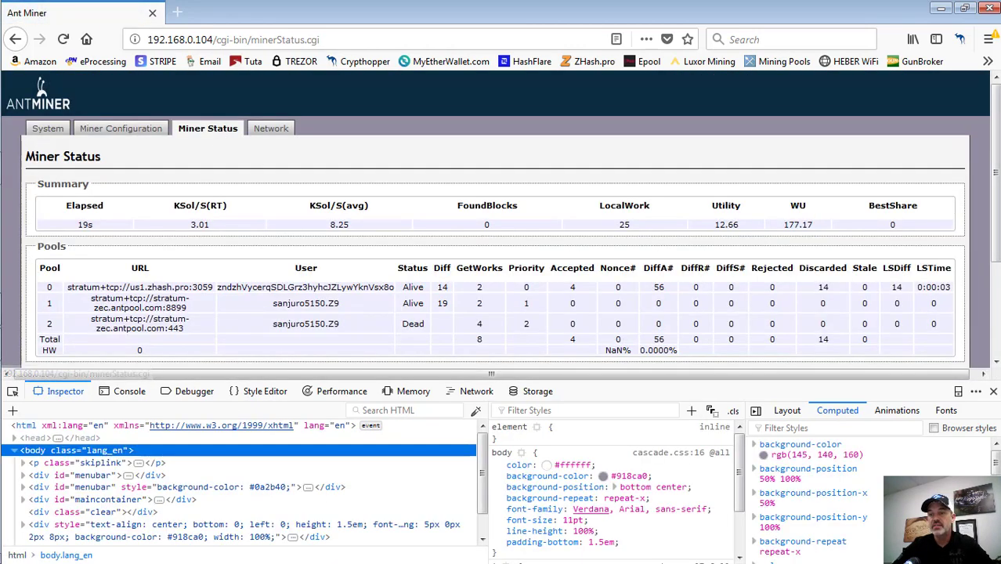
{"action": "left_click", "coordinate": [994, 392]}
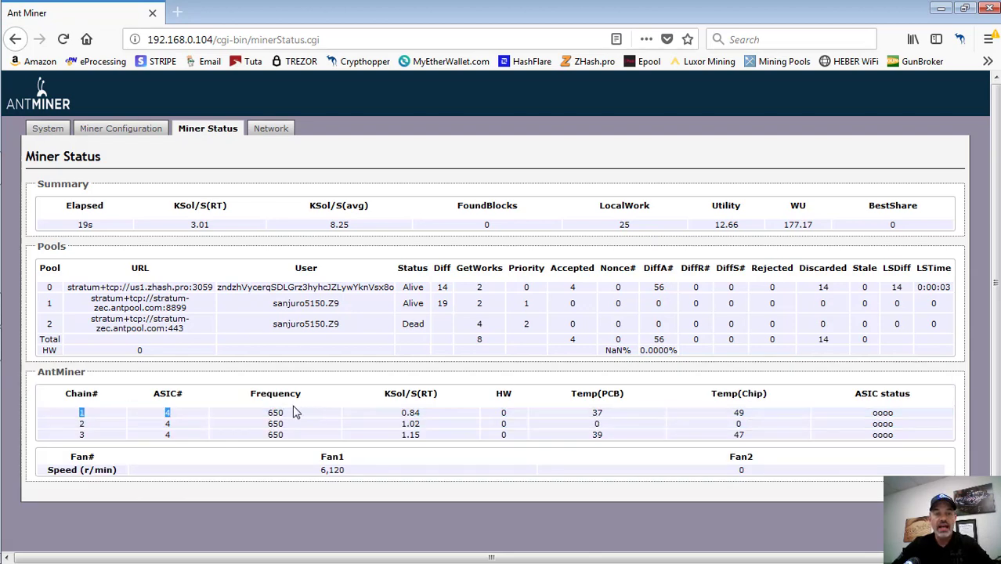
{"action": "left_click_drag", "start_coordinate": [296, 413], "coordinate": [347, 397]}
{"action": "left_click", "coordinate": [347, 397]}
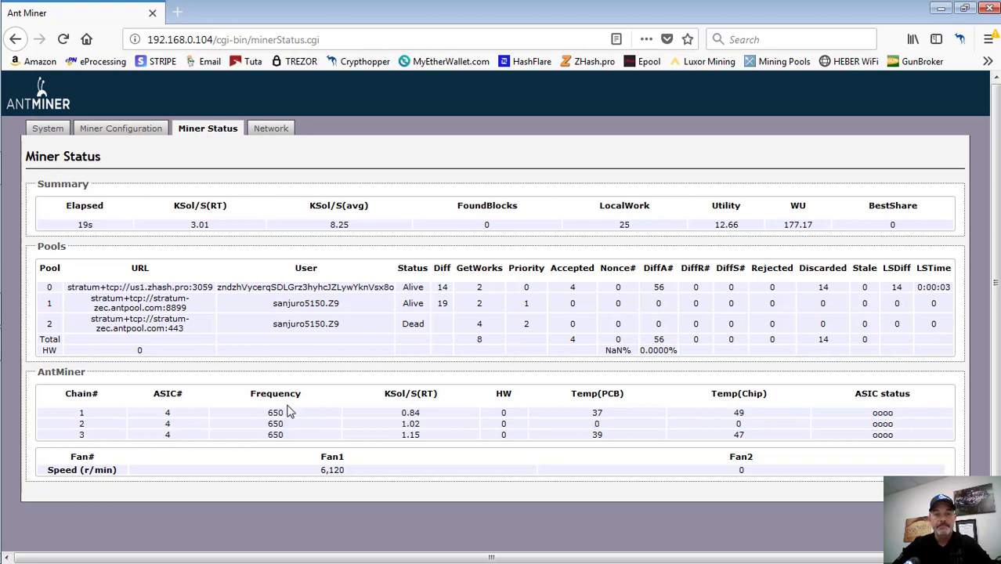
{"action": "left_click_drag", "start_coordinate": [304, 413], "coordinate": [298, 417]}
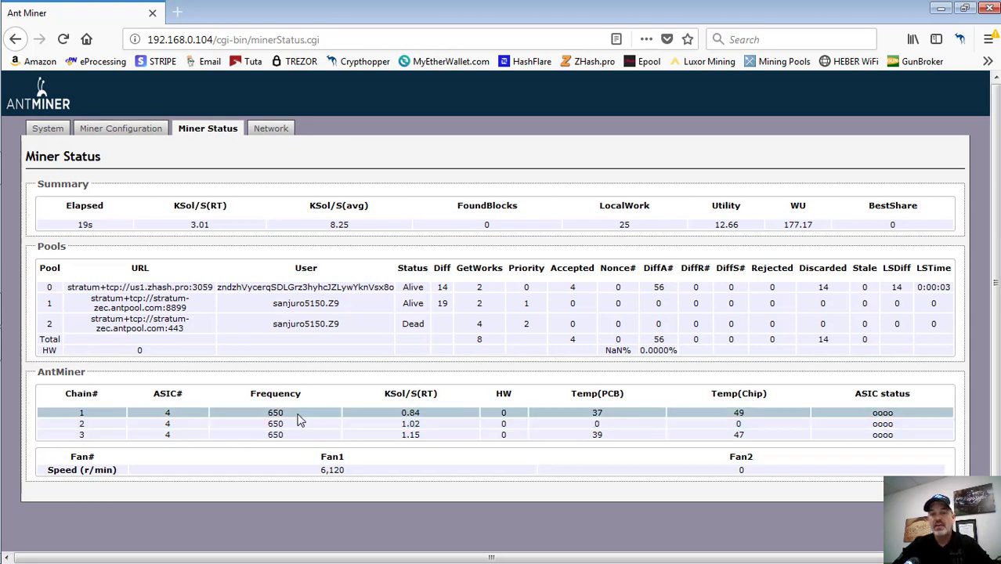
{"action": "left_click", "coordinate": [298, 423]}
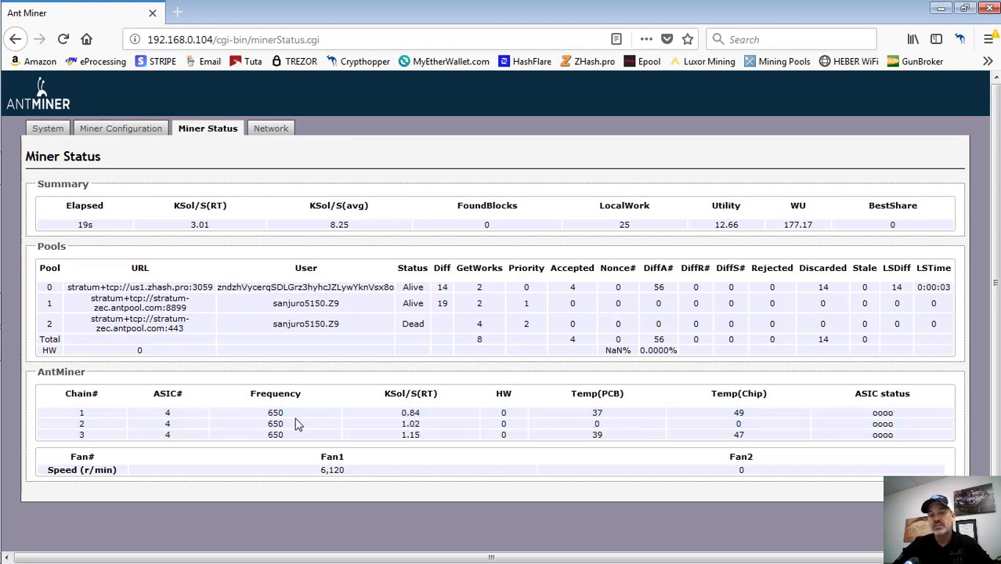
Step: Return to the advanced miner settings and check which frequency choices are offered, leaving the selection as it is
{"action": "left_click", "coordinate": [130, 134]}
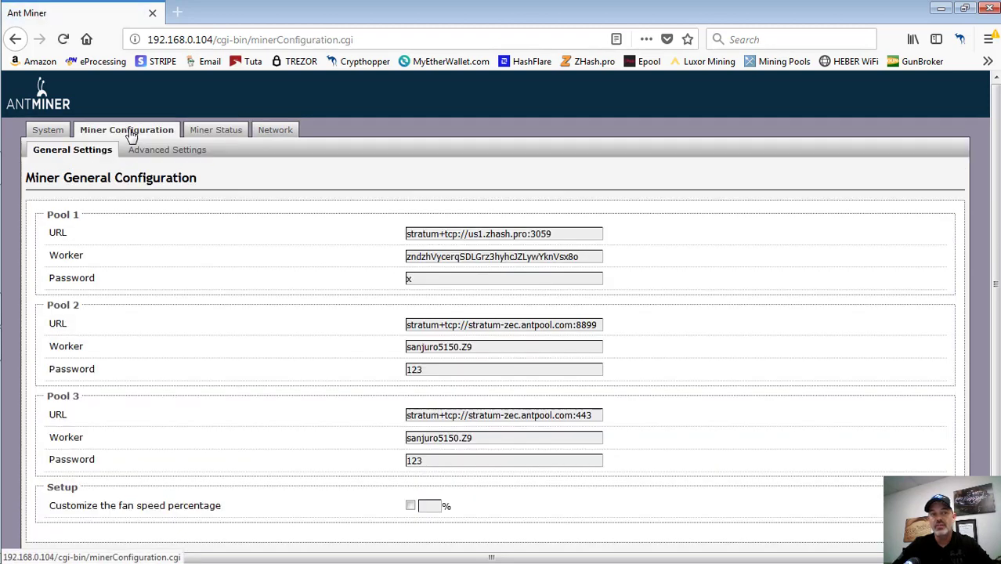
{"action": "left_click", "coordinate": [164, 152]}
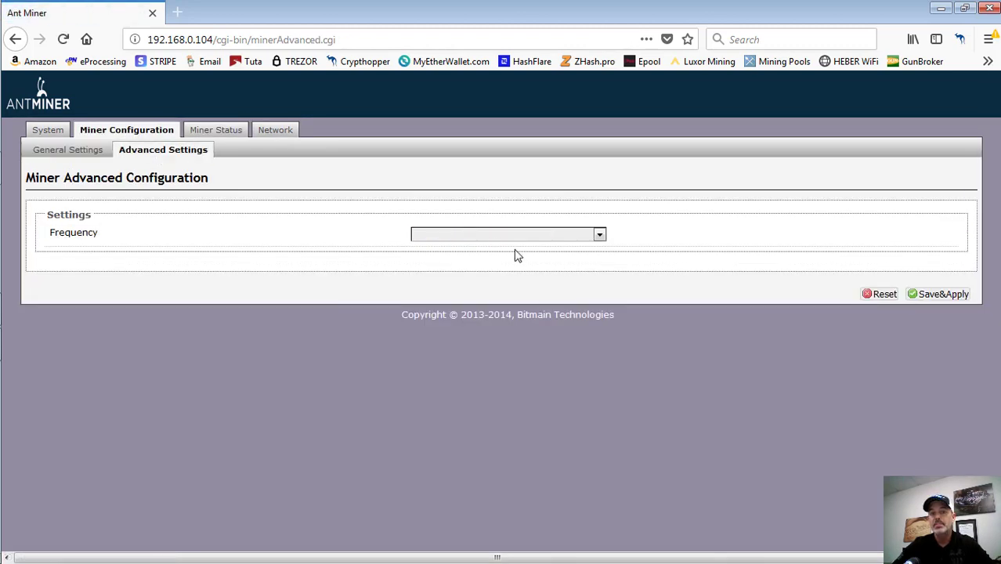
{"action": "left_click", "coordinate": [599, 237]}
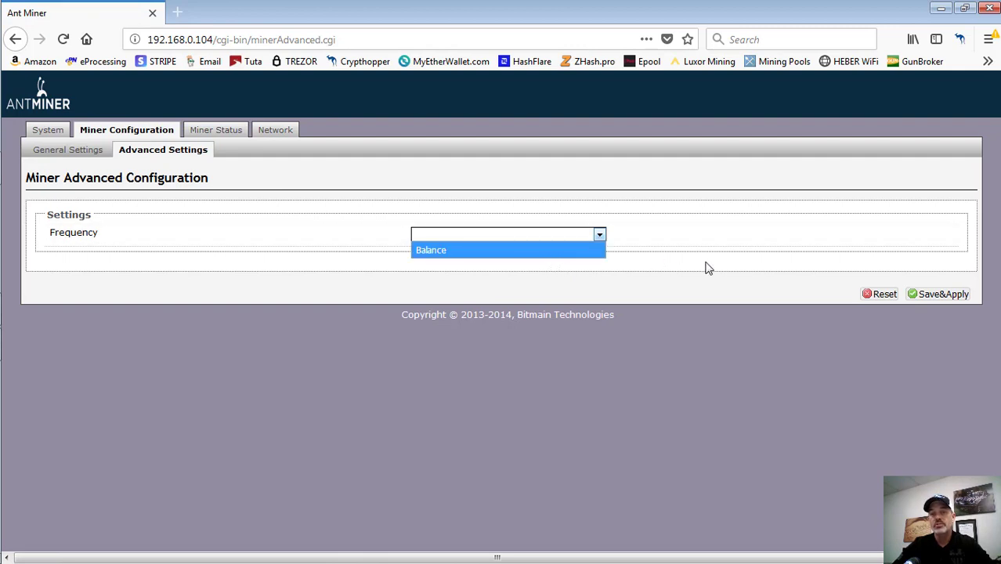
{"action": "left_click", "coordinate": [689, 218]}
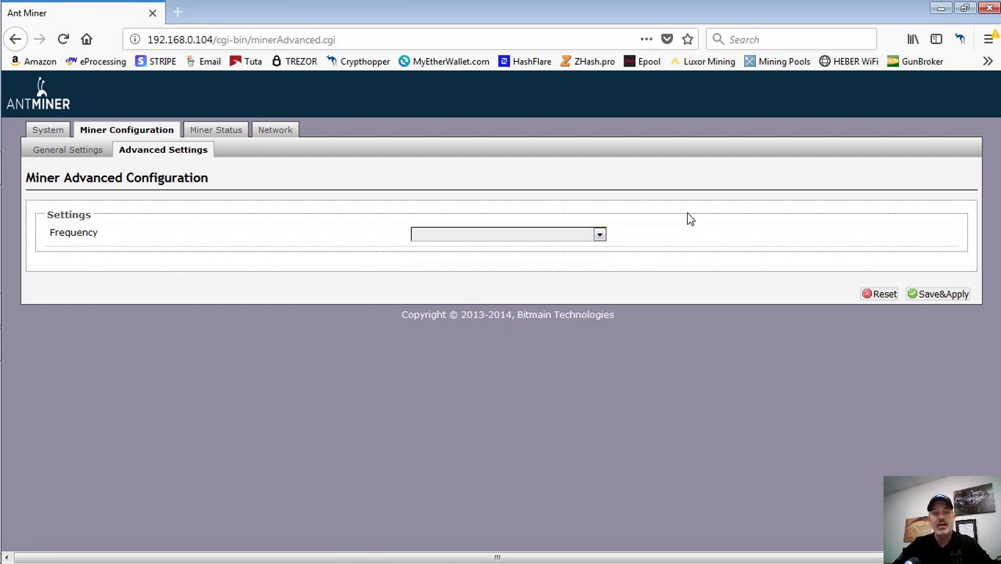
Step: Check the chain frequencies and hash rates in the miner status and reload the readings
{"action": "left_click", "coordinate": [227, 137]}
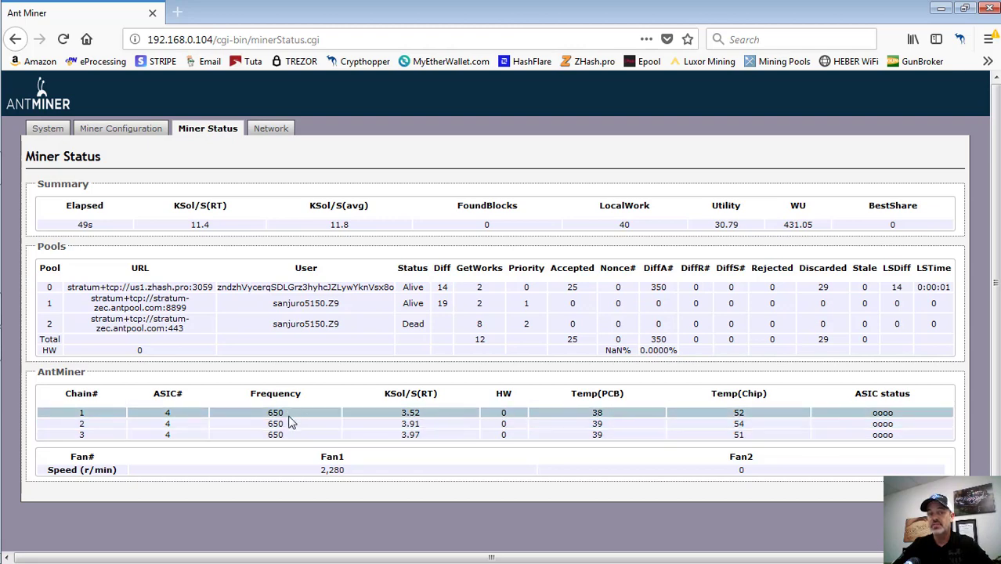
{"action": "left_click", "coordinate": [207, 128]}
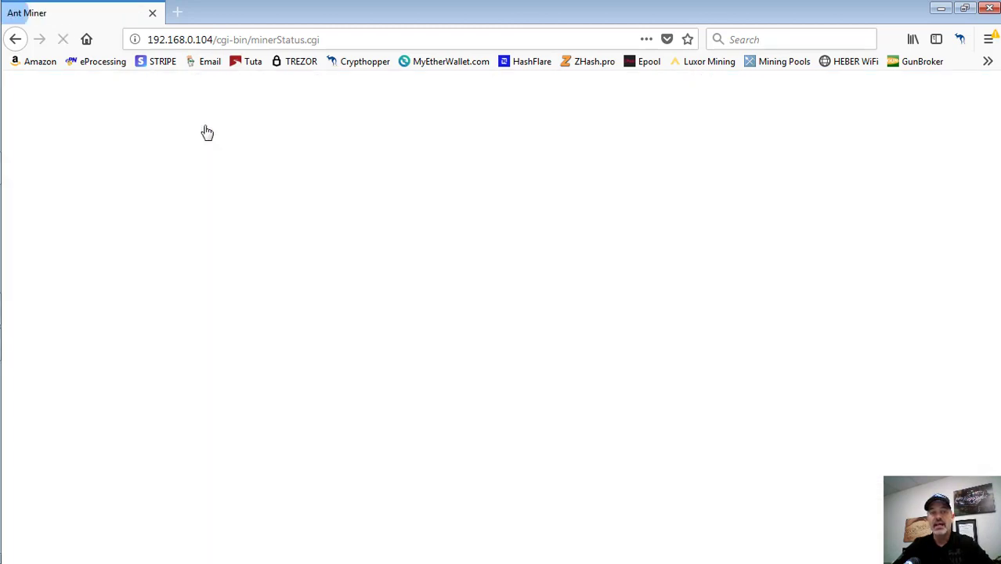